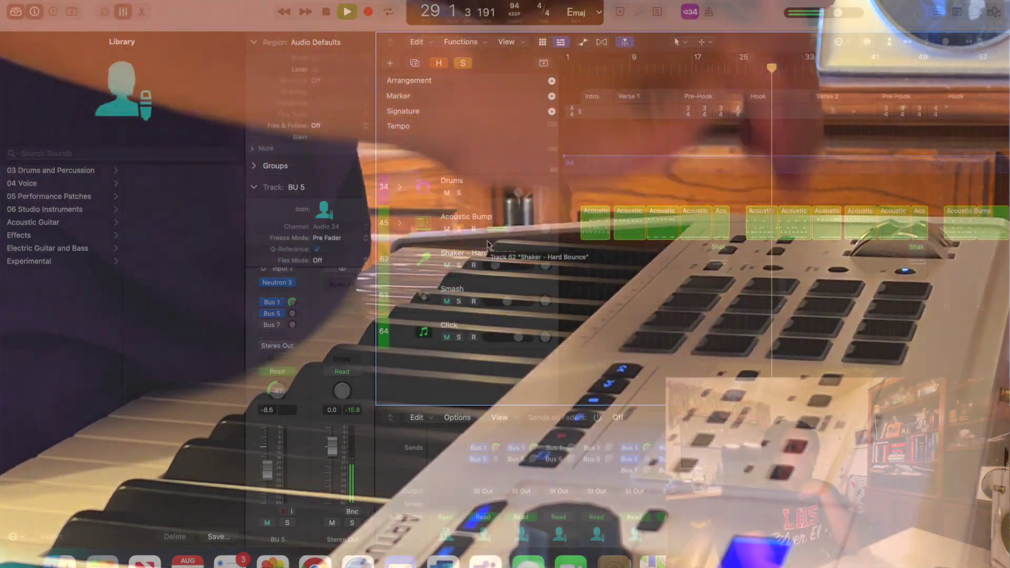
# - Audition the Acoustic Bump track in solo around bar 29, stop playback and turn its solo off
pyautogui.click(460, 229)
pyautogui.press('space')
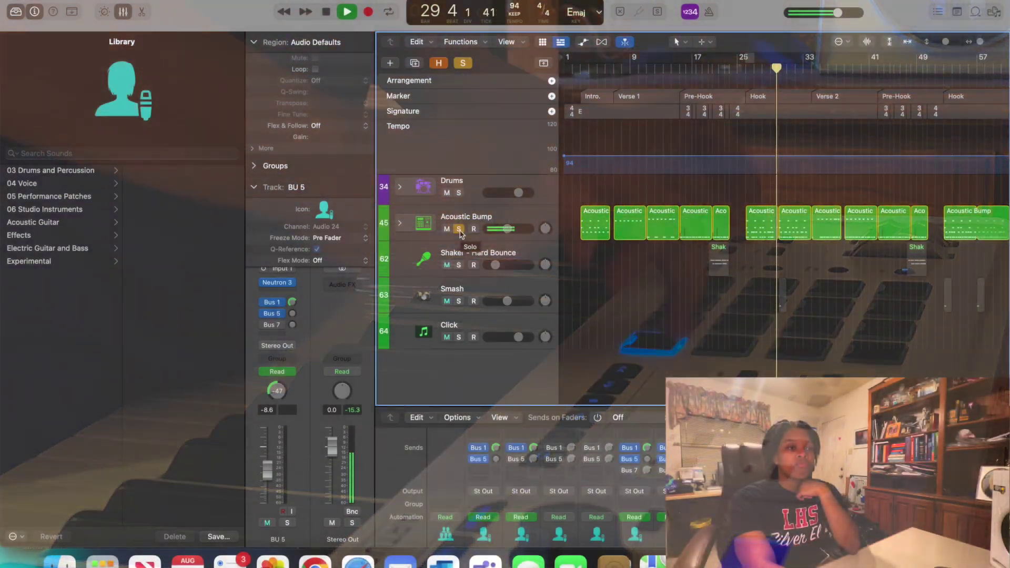
pyautogui.click(459, 229)
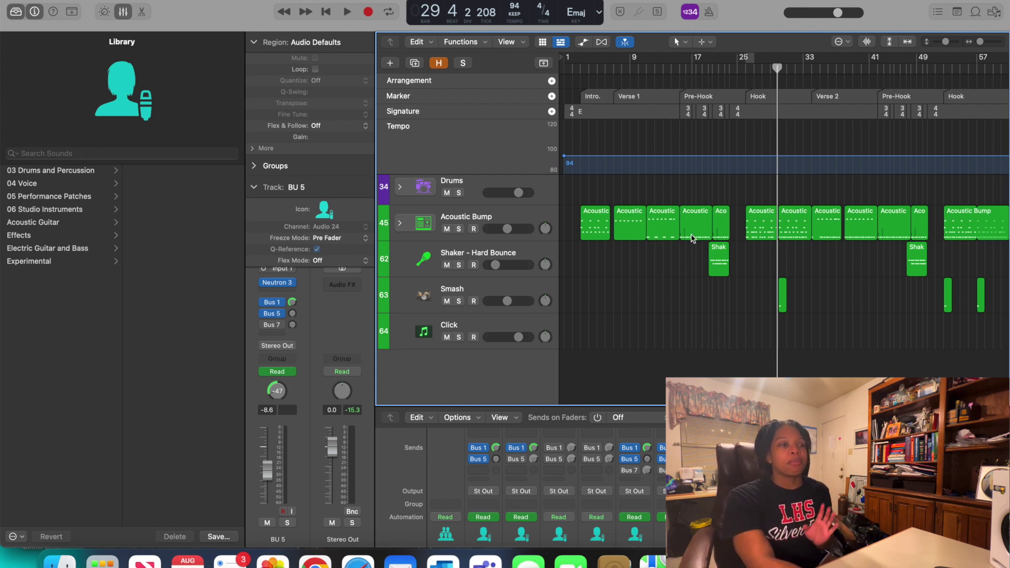
# - Select the Smash drum track and review its regions across the song, leaving no regions selected
pyautogui.scroll(2, 692, 238)
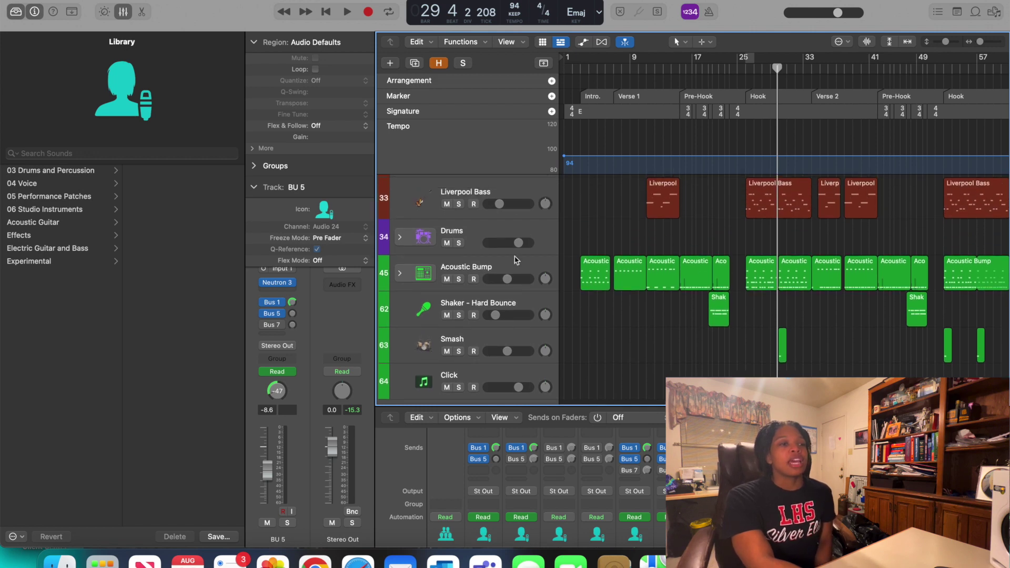
pyautogui.click(480, 337)
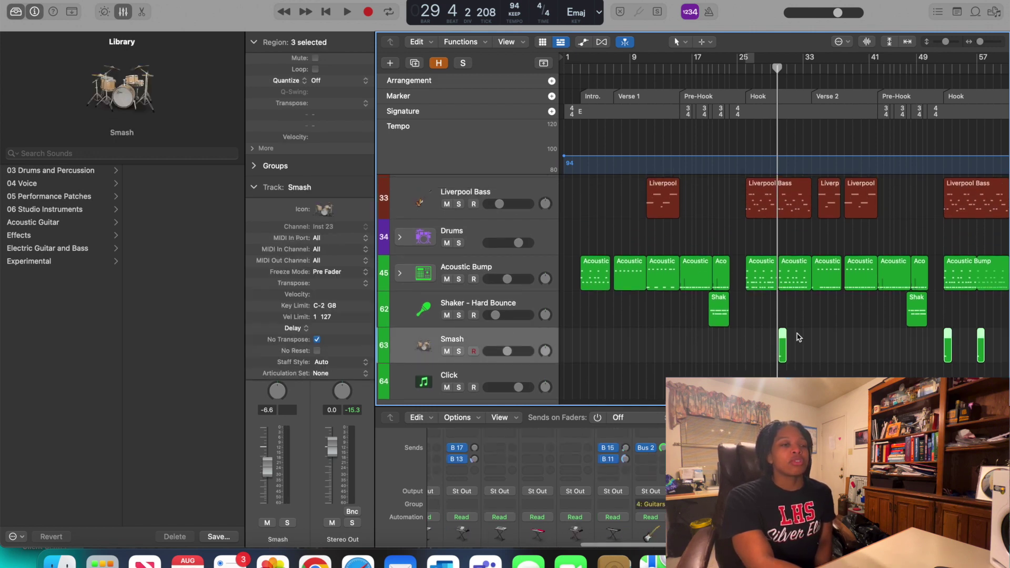
pyautogui.hscroll(5, 836, 344)
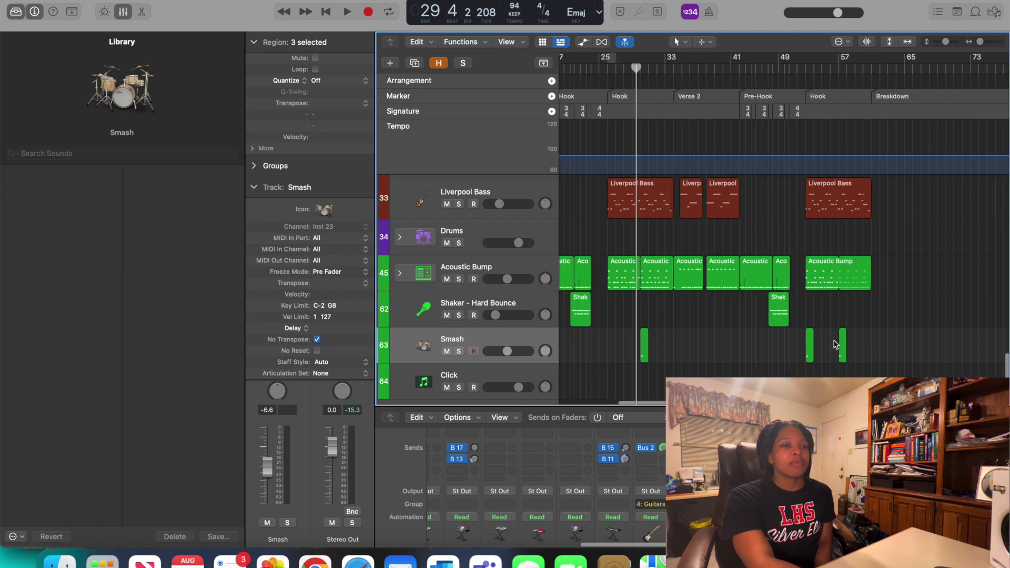
pyautogui.click(835, 344)
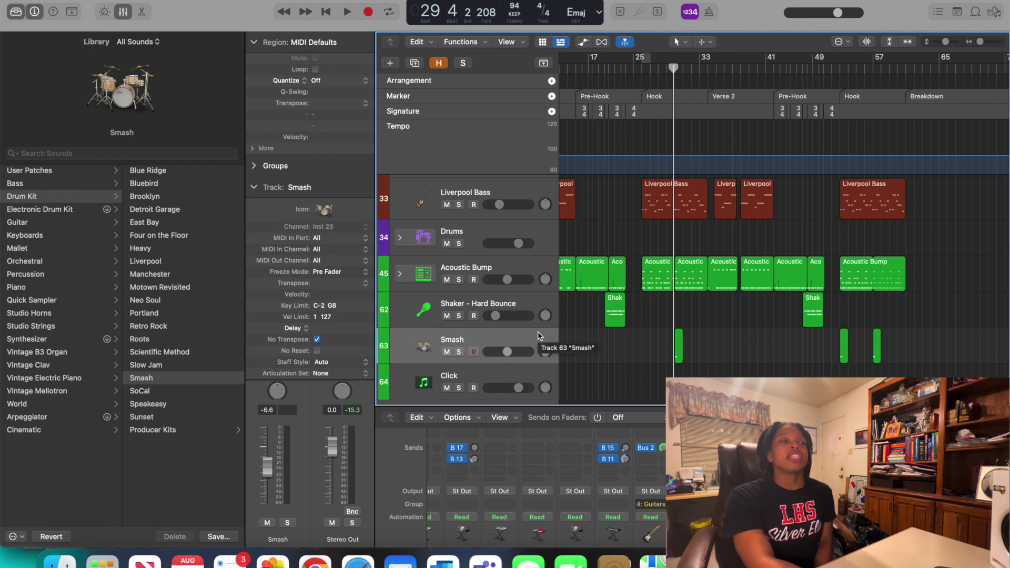
# - Solo the Liverpool Bass track and audition it from bar 26 at the start of the Hook, returning the playhead to bar 26
pyautogui.click(496, 194)
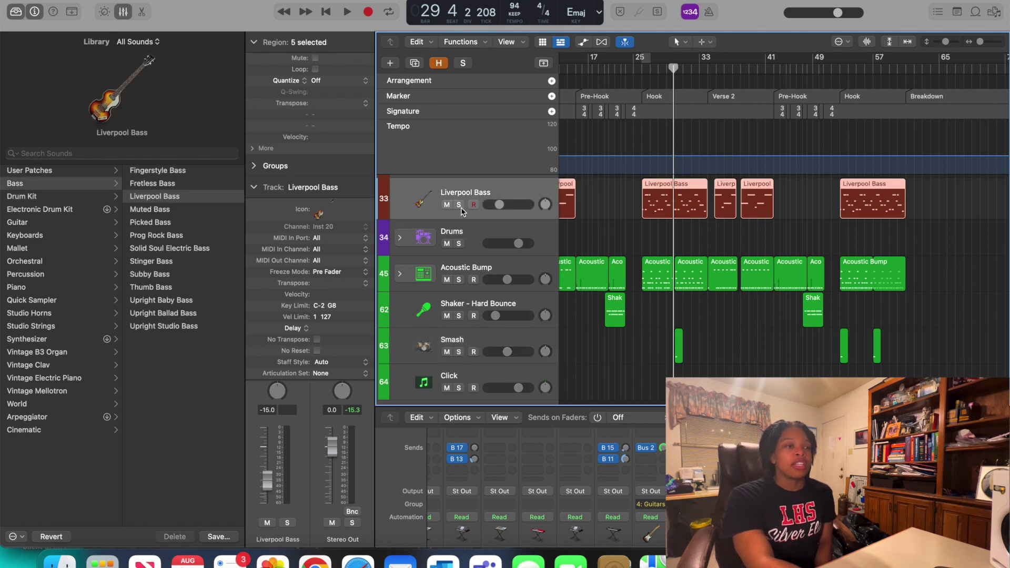
pyautogui.hscroll(-3, 689, 79)
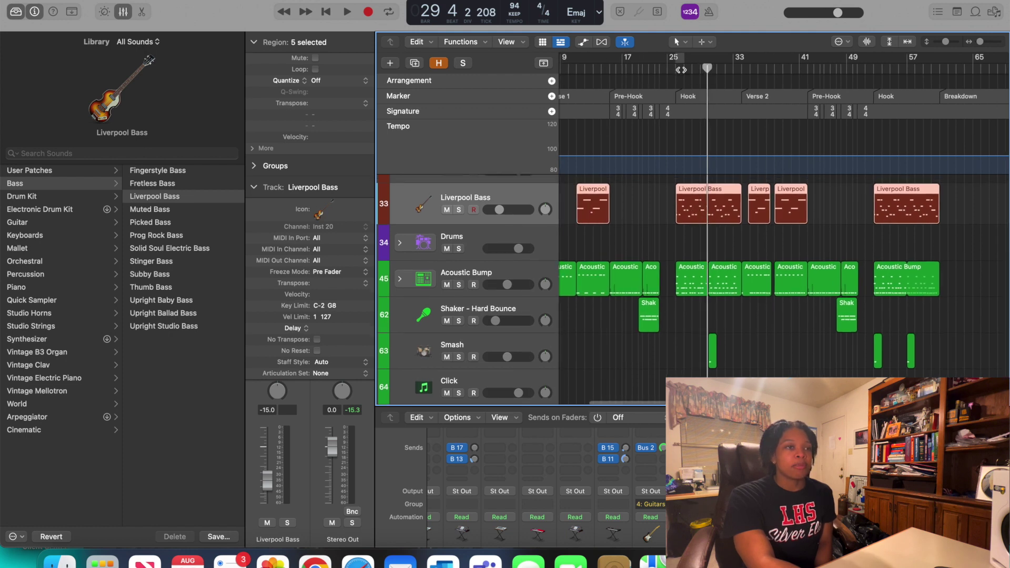
pyautogui.click(682, 69)
pyautogui.press('s')
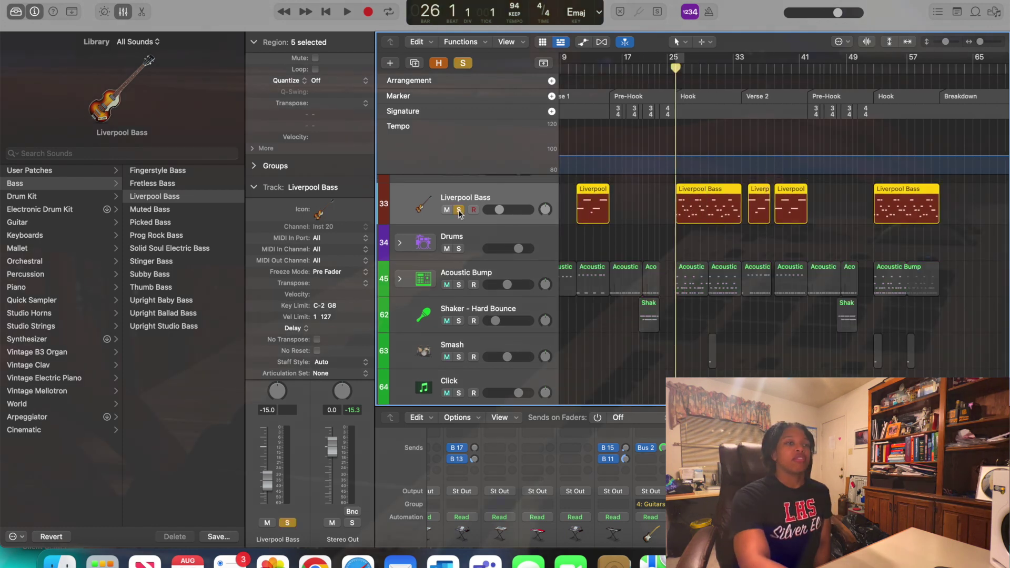
pyautogui.press('space')
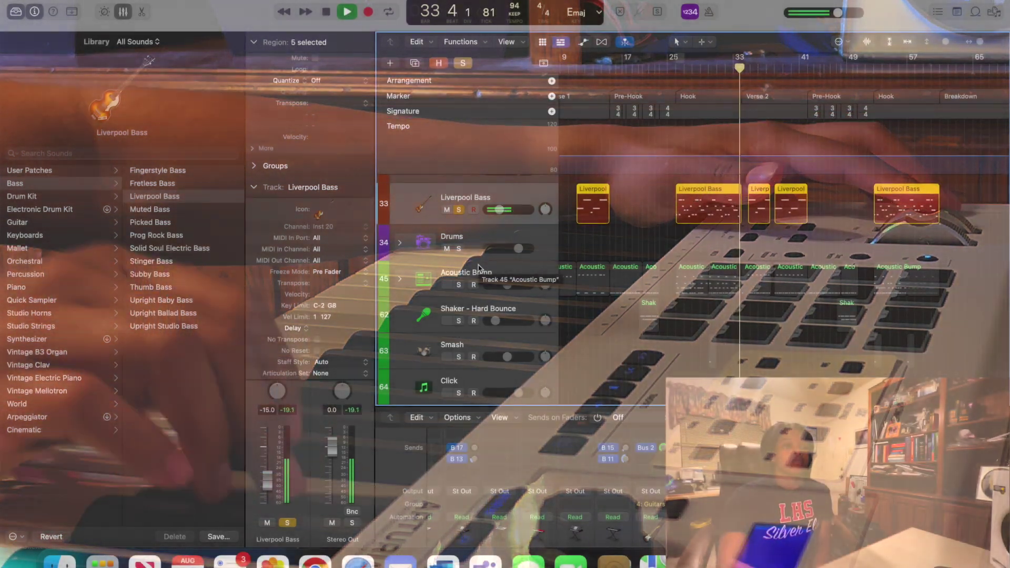
pyautogui.press('space')
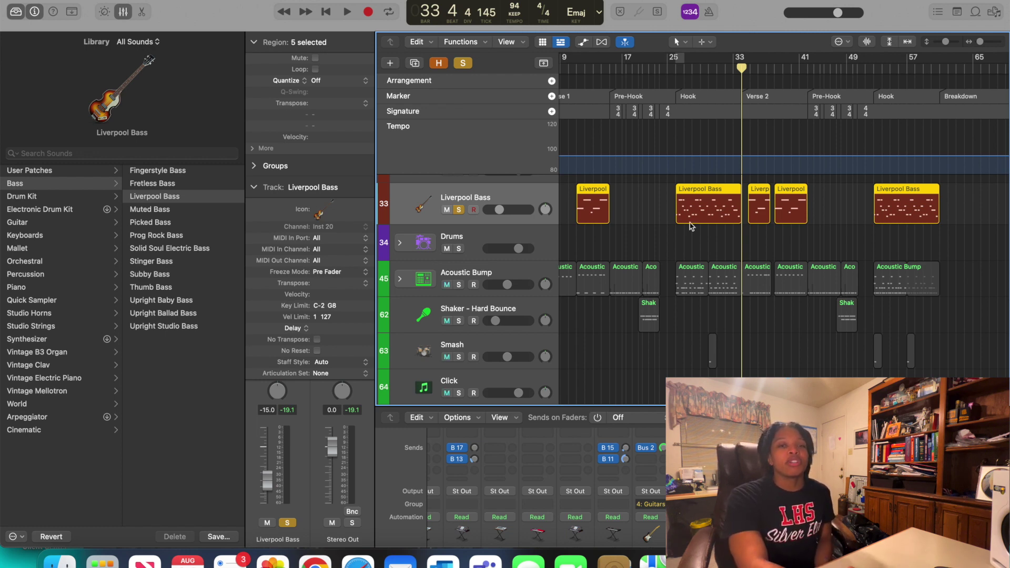
pyautogui.press('space')
# - Solo the Grand Rhapsody Piano track alongside Liverpool Bass and play the Hook from around bar 29
pyautogui.scroll(10, 691, 226)
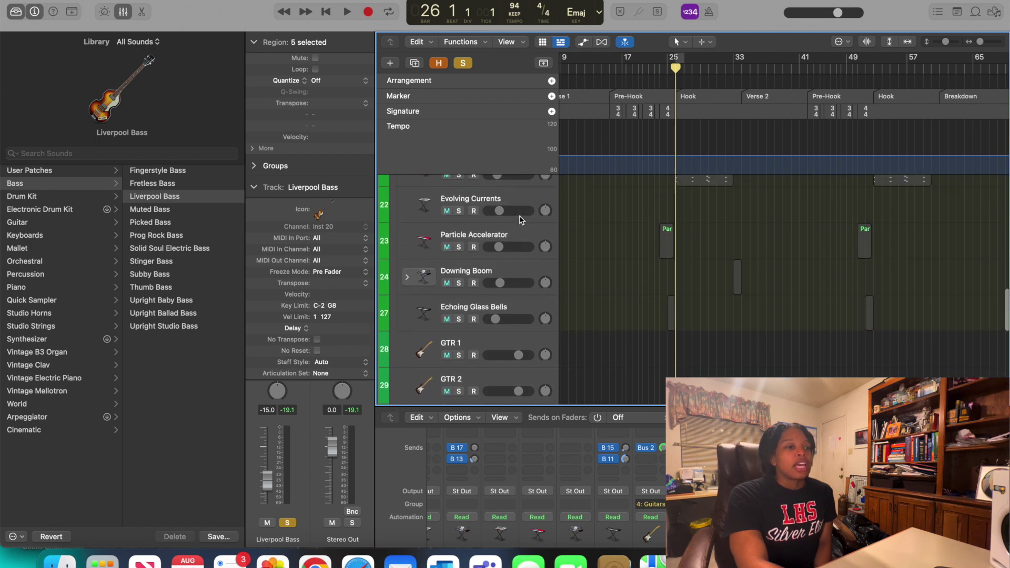
pyautogui.scroll(3, 519, 220)
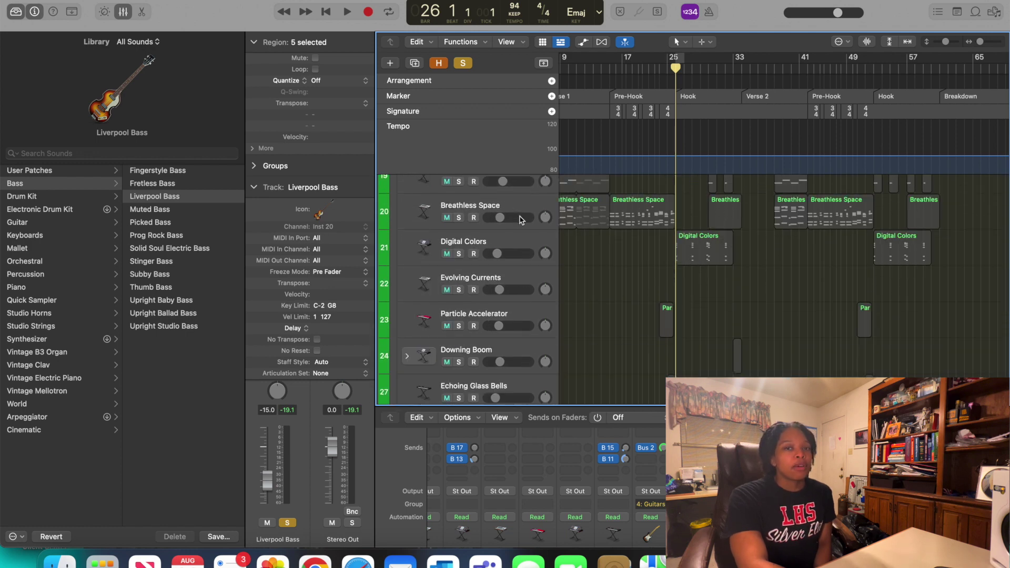
pyautogui.scroll(4, 520, 200)
pyautogui.click(517, 268)
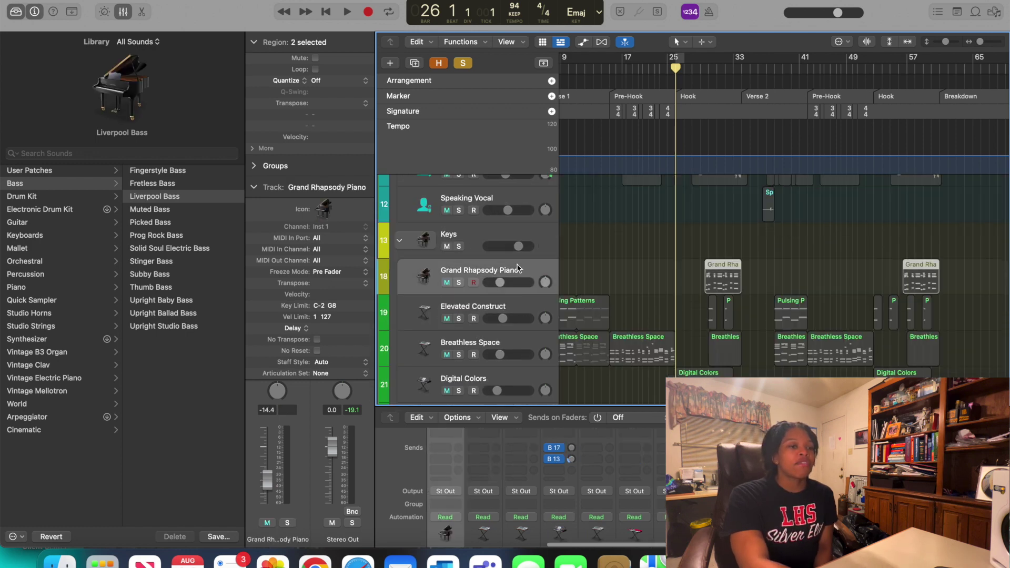
pyautogui.click(459, 283)
pyautogui.hscroll(-3, 764, 63)
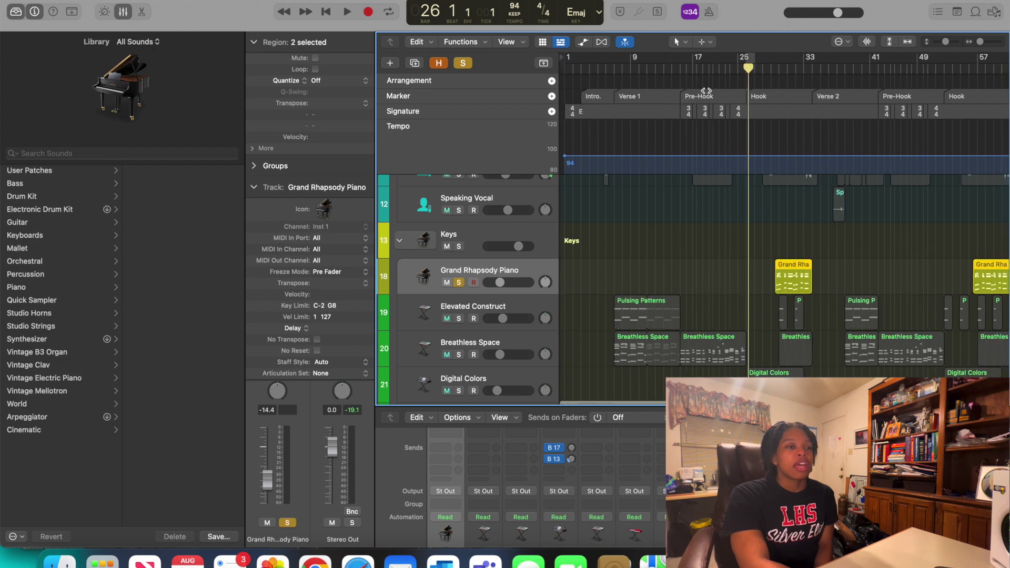
pyautogui.click(768, 67)
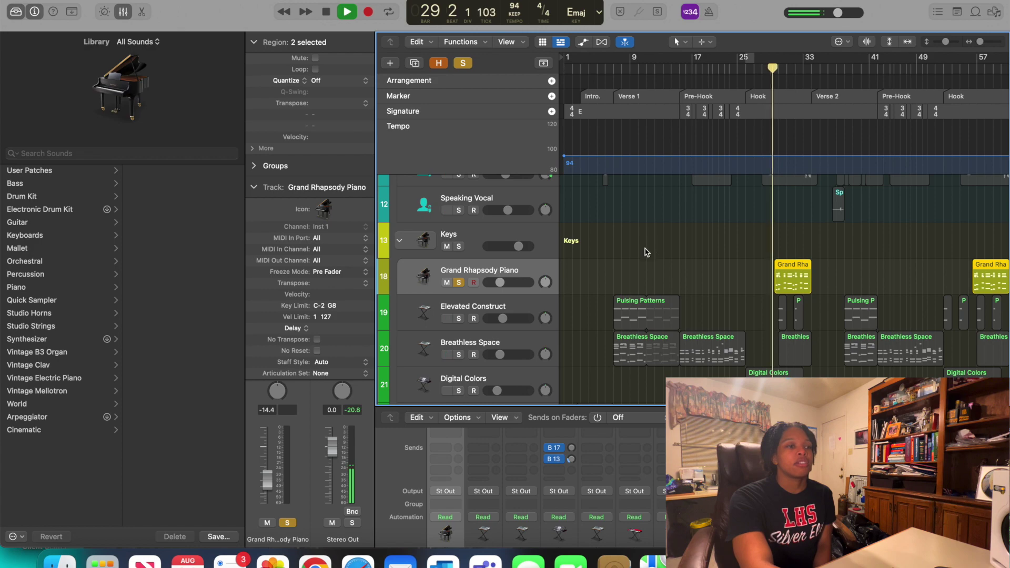
# - Compare the Grand Rhapsody Piano with and without Liverpool Bass during playback, finishing with the bass solo off
pyautogui.scroll(-15, 463, 253)
pyautogui.click(459, 243)
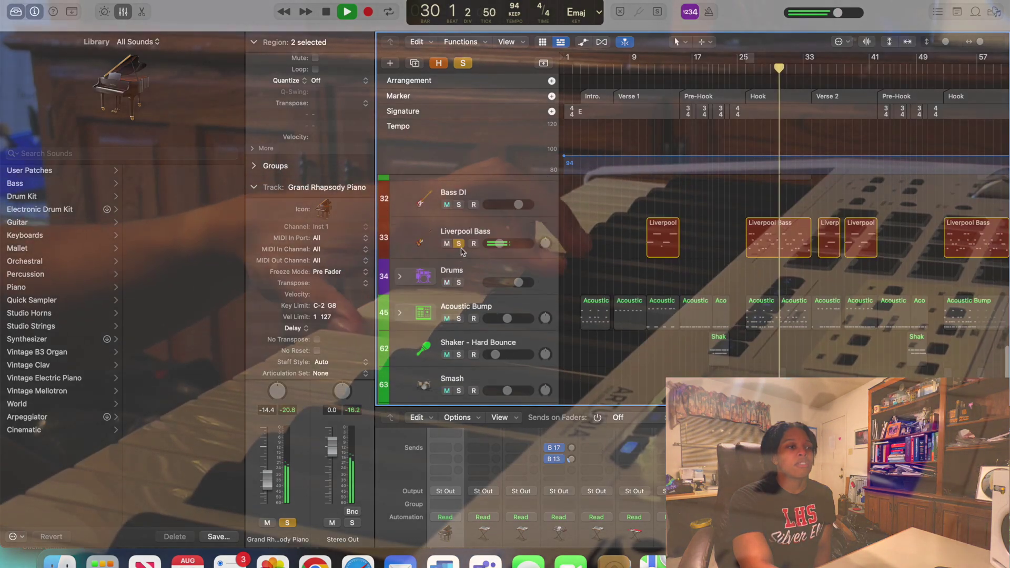
pyautogui.scroll(5, 675, 323)
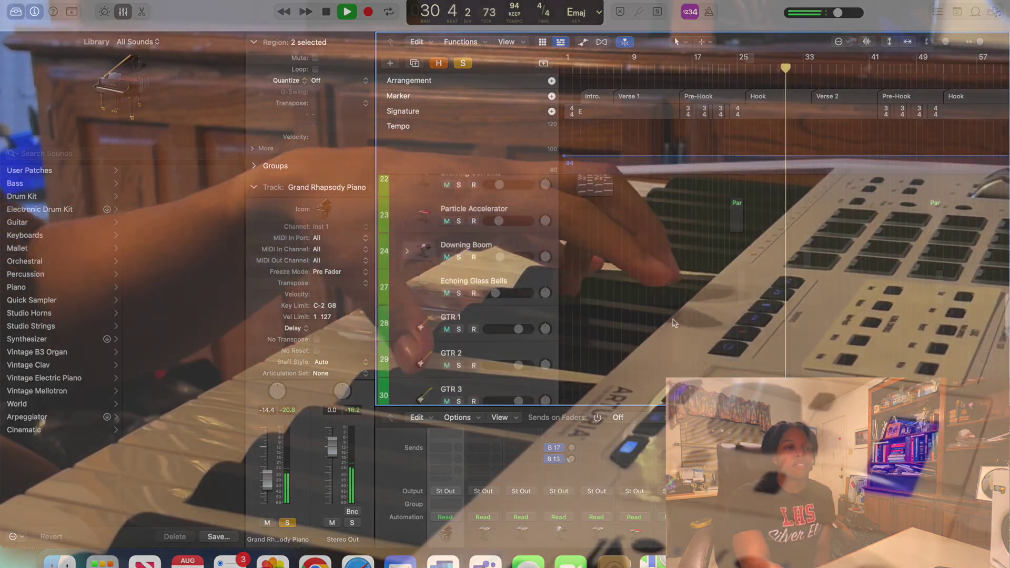
pyautogui.scroll(5, 674, 323)
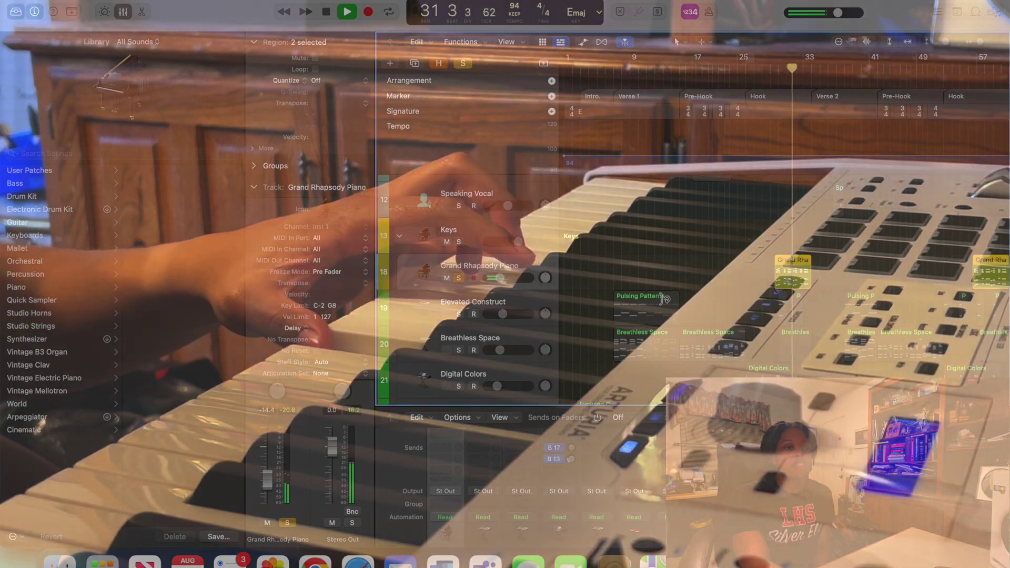
pyautogui.scroll(-4, 664, 299)
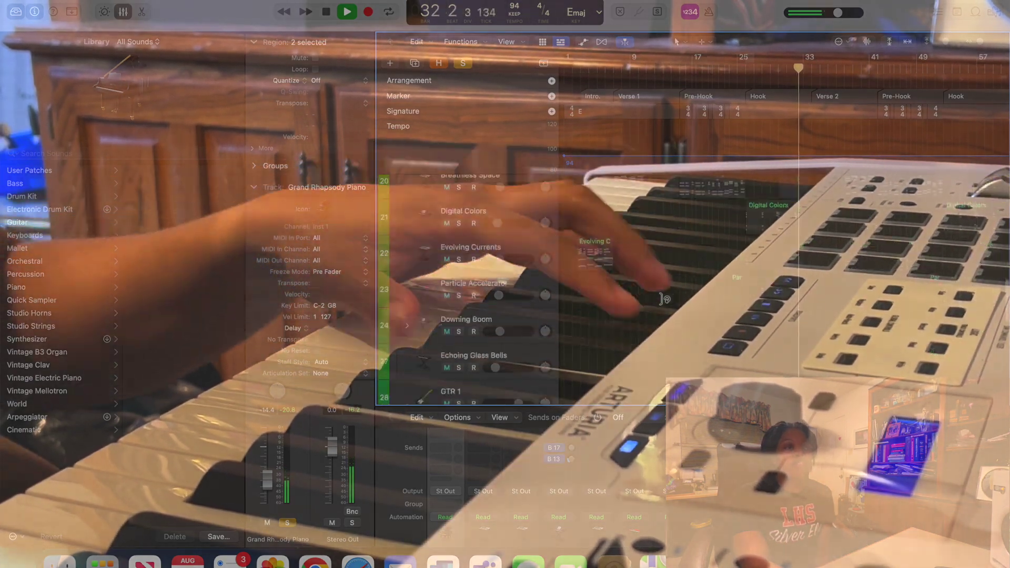
pyautogui.scroll(-5, 664, 299)
pyautogui.click(459, 294)
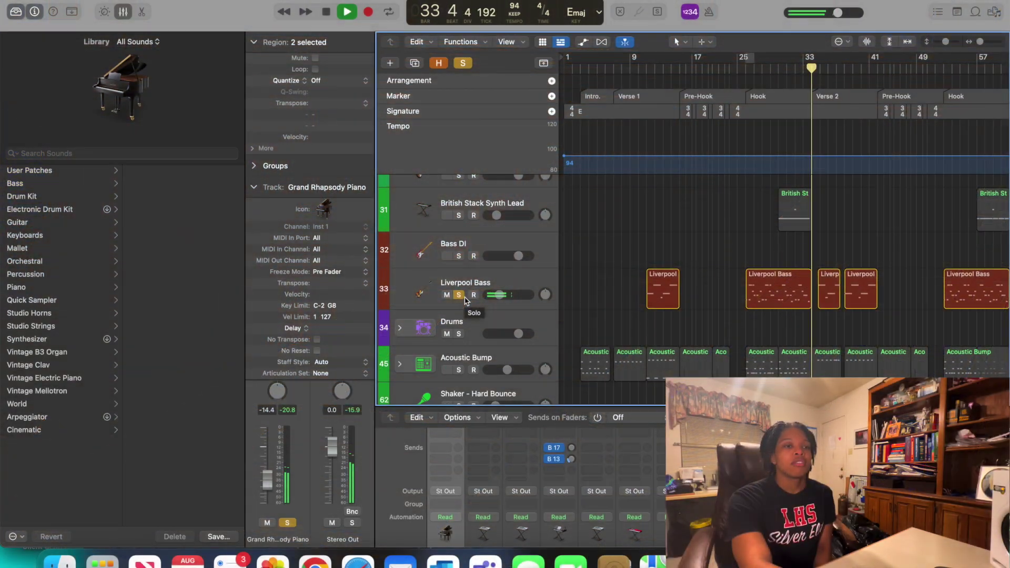
pyautogui.click(459, 295)
# - Solo Digital Colors with the Grand Rhapsody Piano, play both from just before the Hook, and turn both solos off
pyautogui.scroll(10, 603, 292)
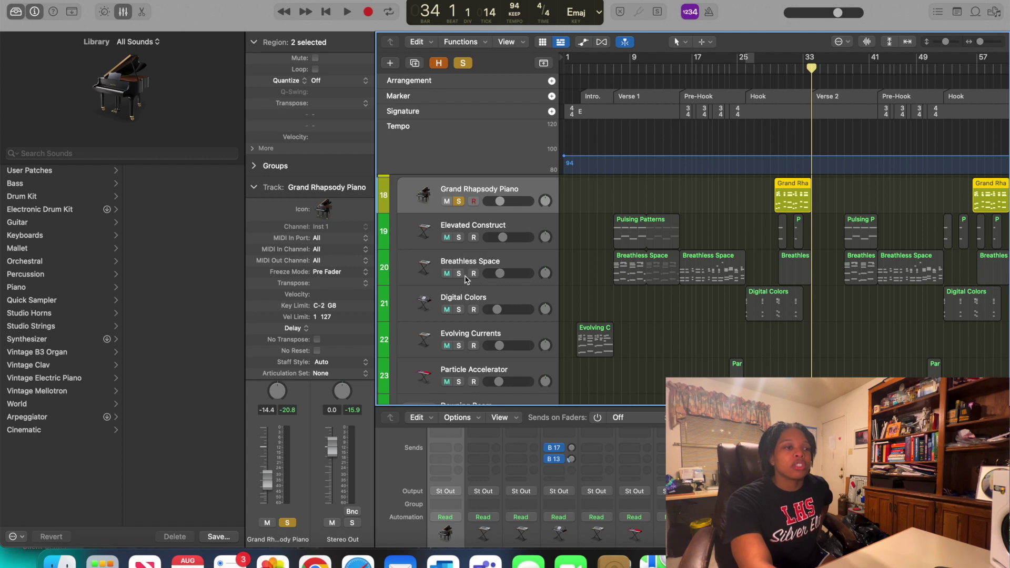
pyautogui.click(459, 310)
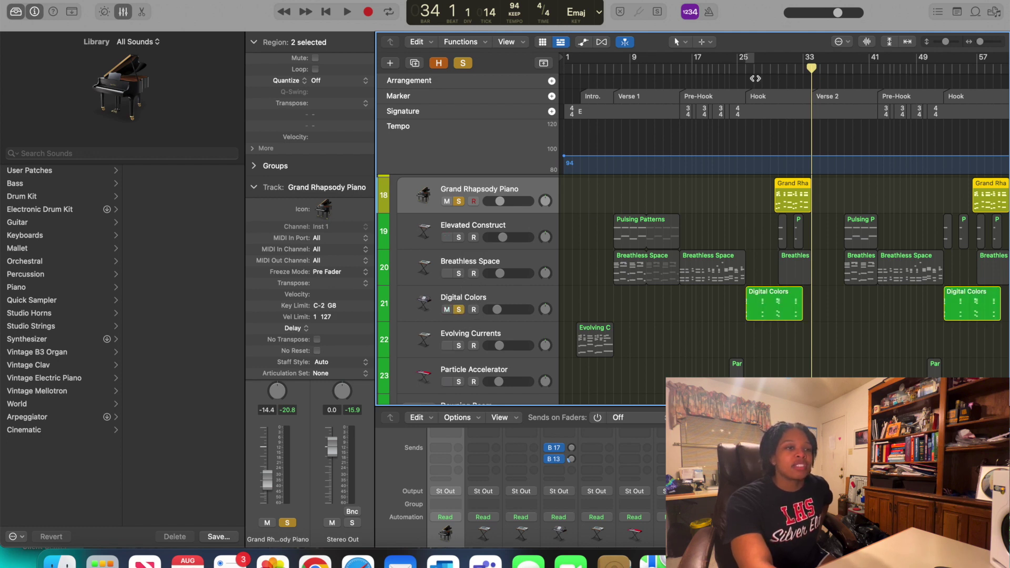
pyautogui.click(739, 68)
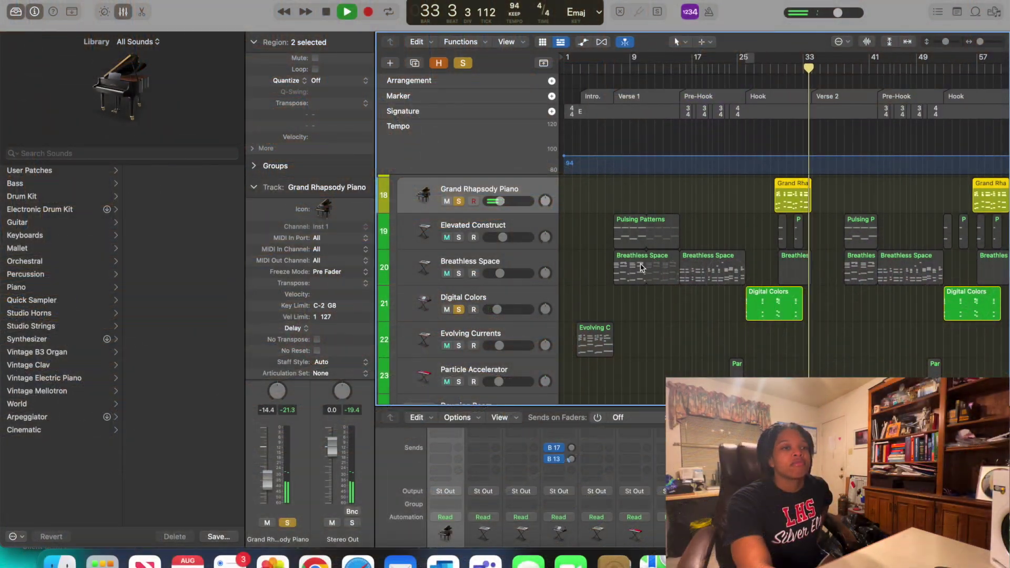
pyautogui.click(460, 310)
pyautogui.click(459, 201)
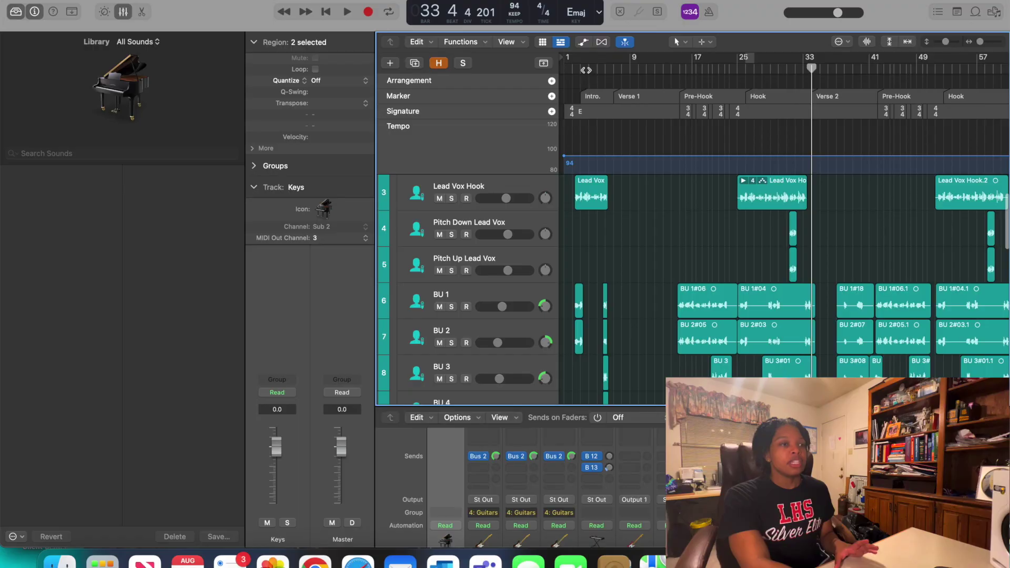
# - Audition the Vocals group in solo from bar 2 through the intro, and turn its solo off
pyautogui.press('Return')
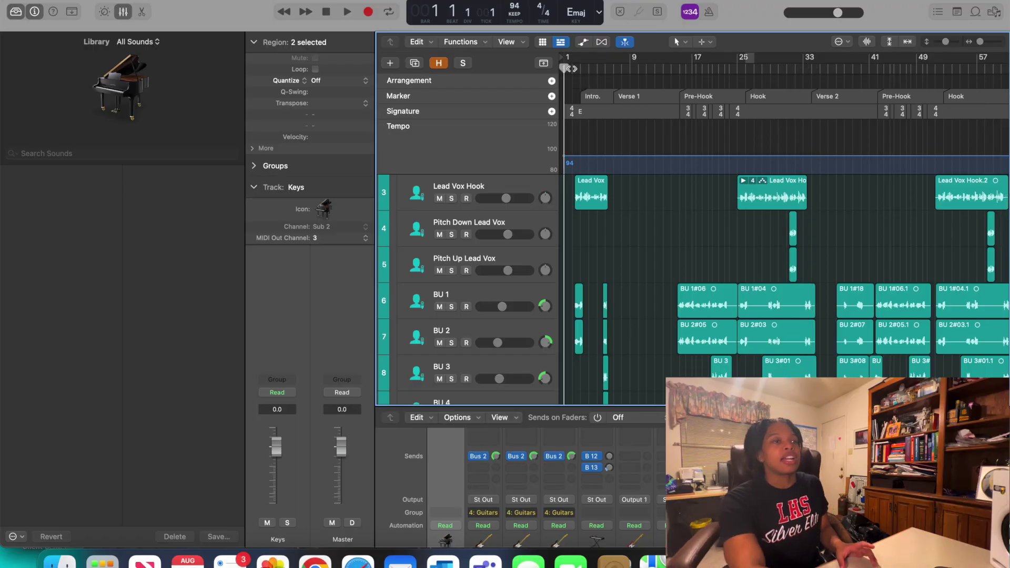
pyautogui.press('.')
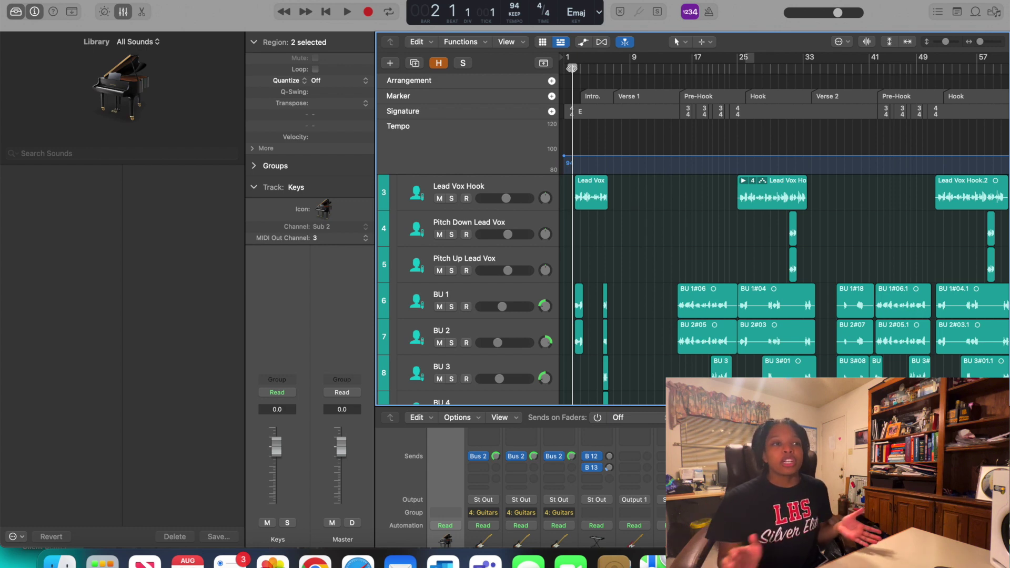
pyautogui.scroll(3, 457, 202)
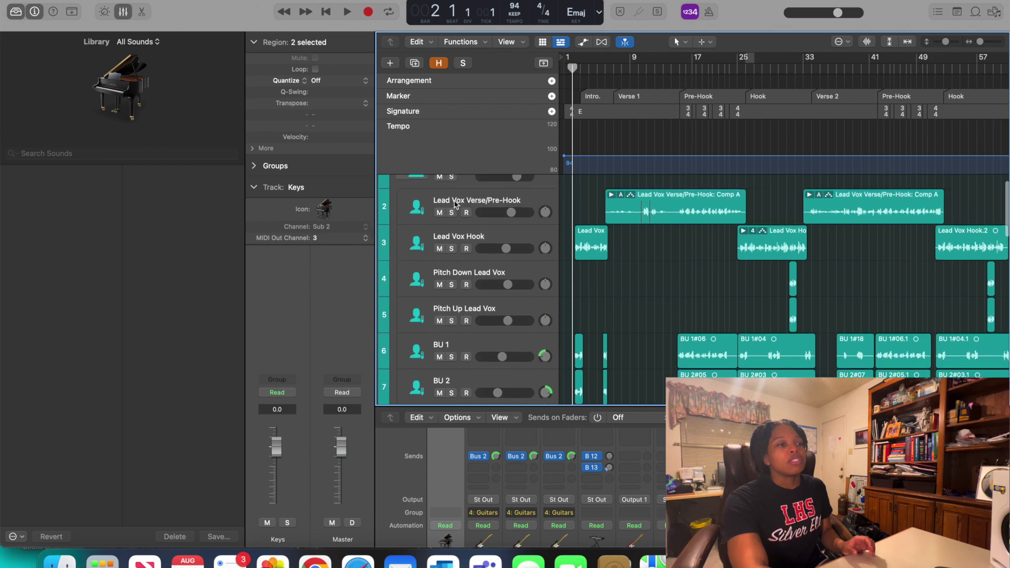
pyautogui.press('space')
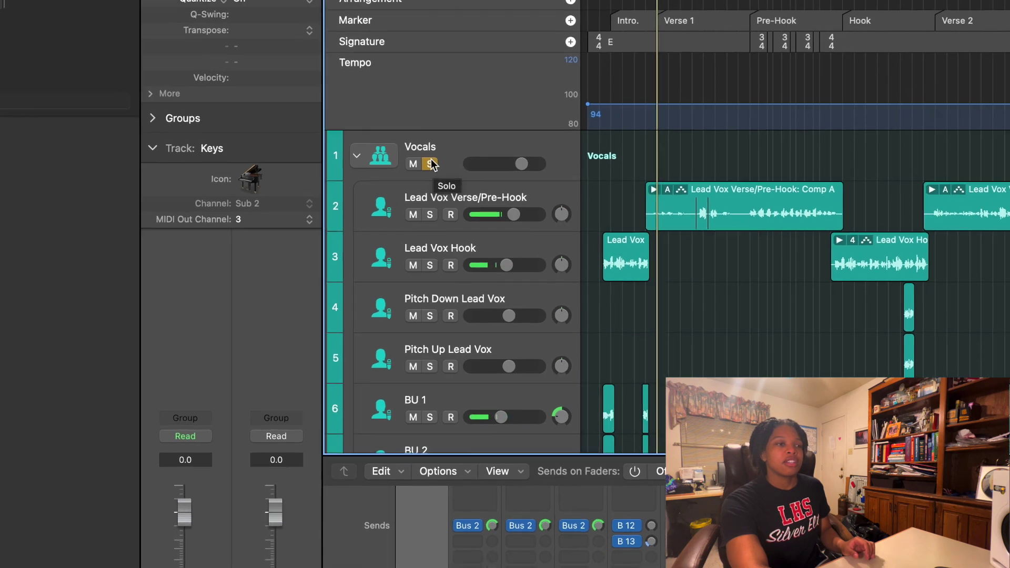
pyautogui.click(431, 164)
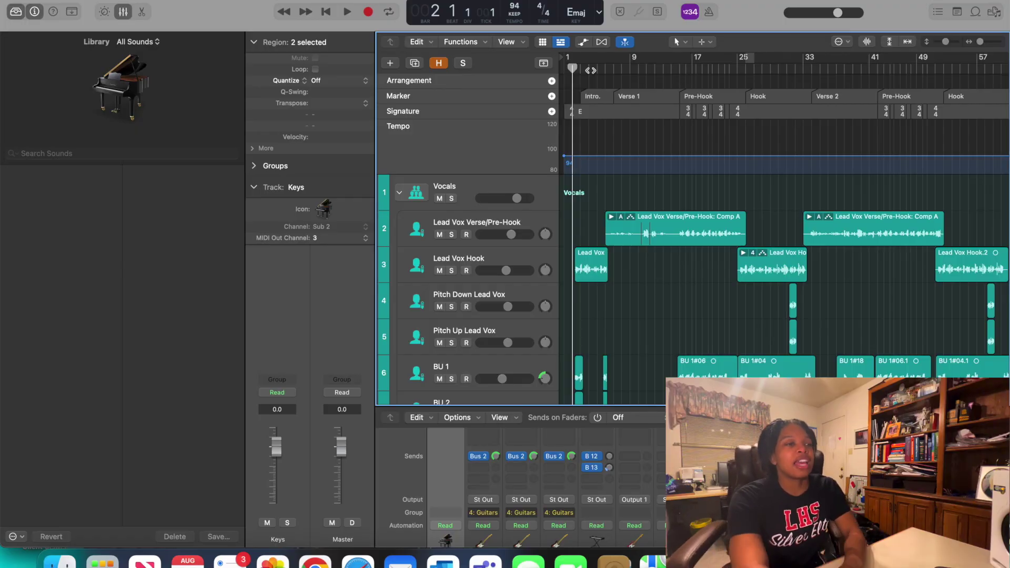
# - Play the soloed Vocals group from just before Verse 1 through the Pre-Hook, following the BU 1 to BU 6 backing tracks
pyautogui.click(611, 70)
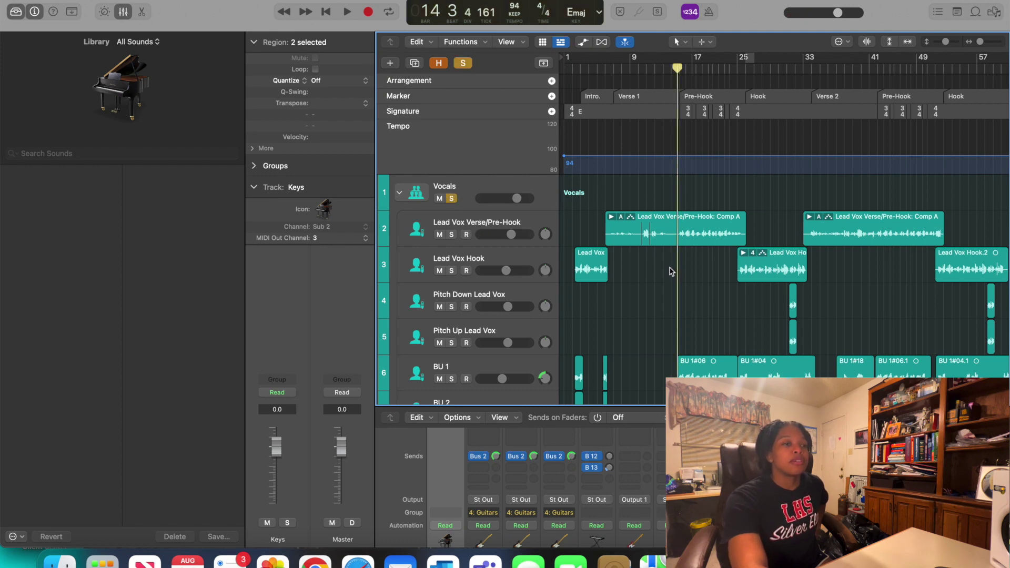
pyautogui.scroll(-1, 687, 218)
pyautogui.scroll(-4, 700, 165)
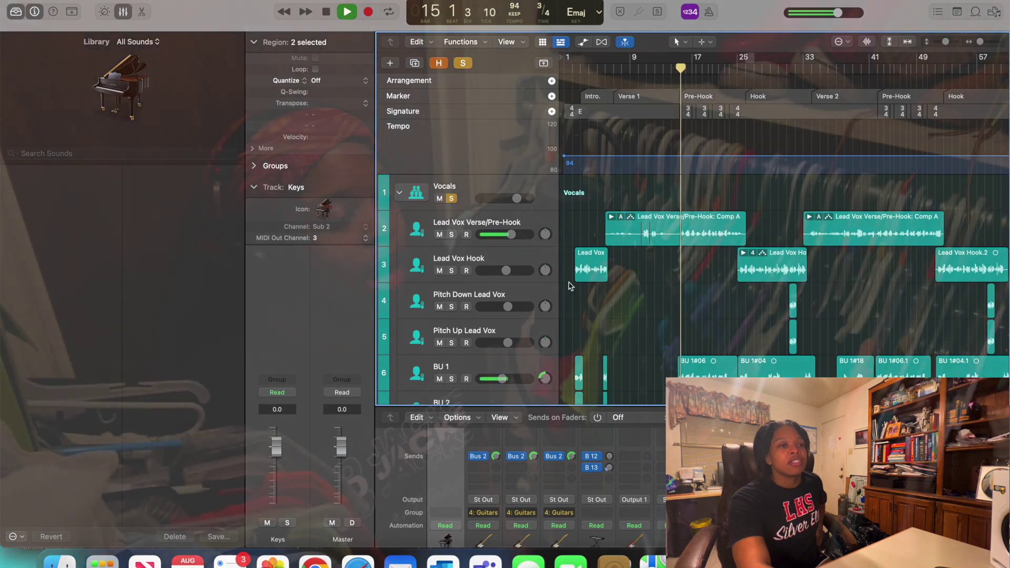
pyautogui.scroll(-5, 572, 289)
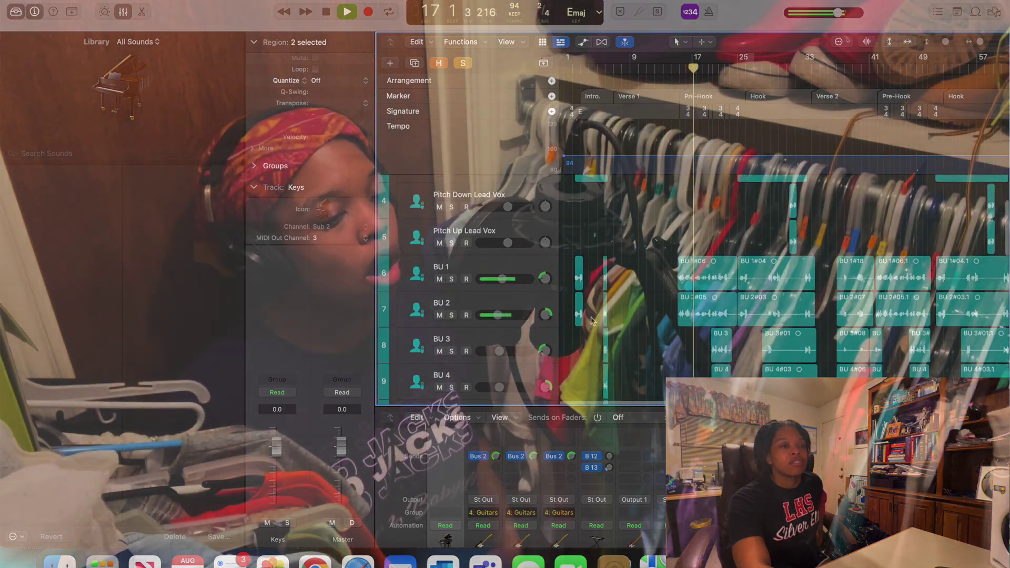
pyautogui.scroll(-3, 587, 313)
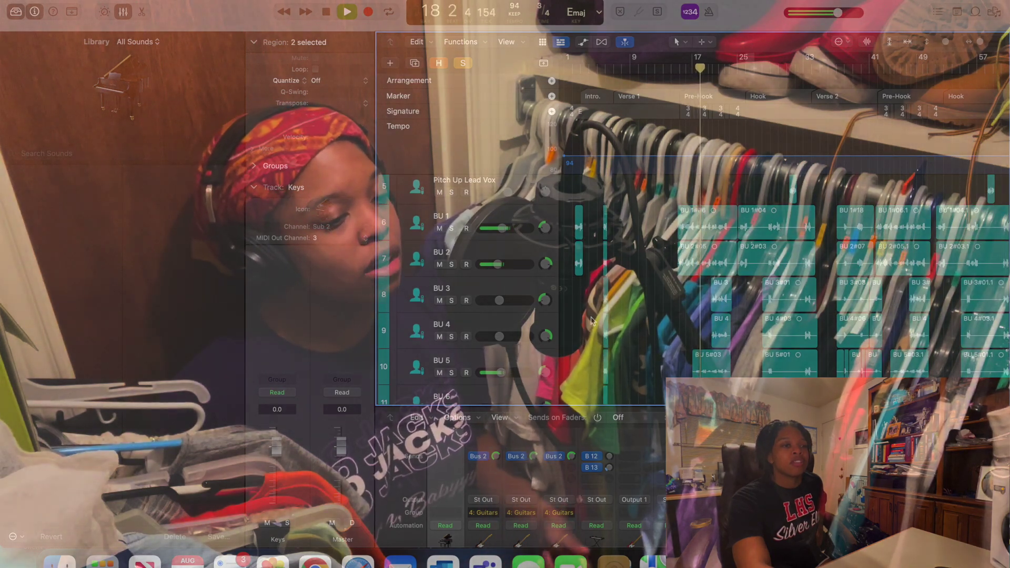
pyautogui.scroll(-1, 591, 321)
pyautogui.scroll(-2, 591, 318)
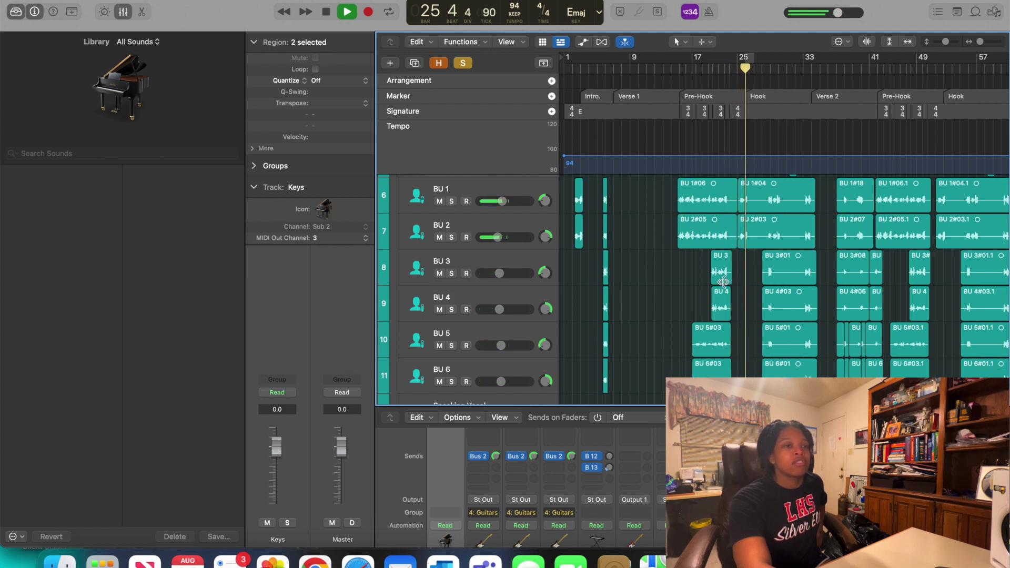
# - Examine the Lead Vox Hook, Pitch Down and Pitch Up Lead Vox and BU tracks during Hook playback, resuming from bar 30
pyautogui.scroll(5, 728, 283)
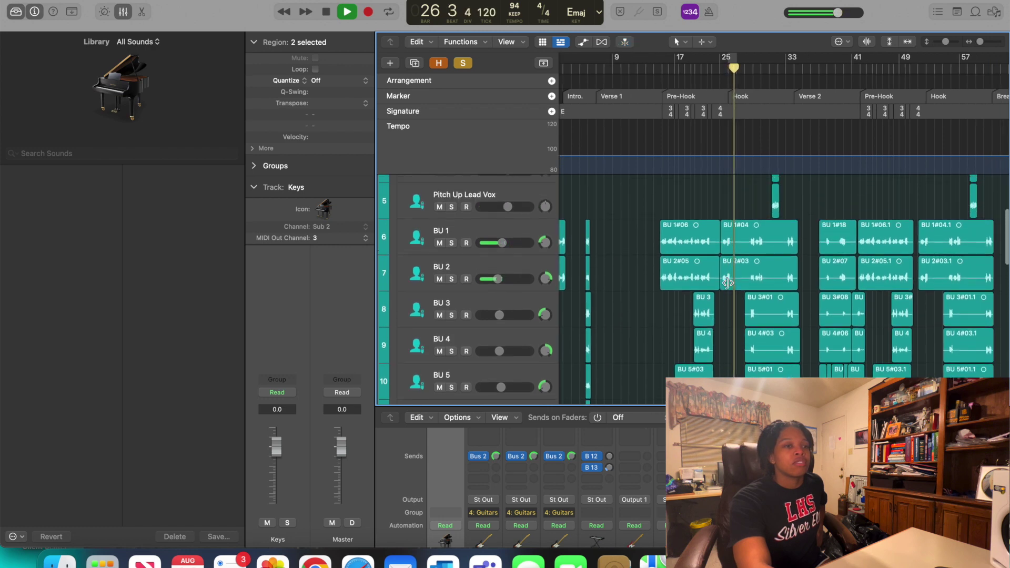
pyautogui.scroll(2, 727, 283)
pyautogui.scroll(-3, 728, 283)
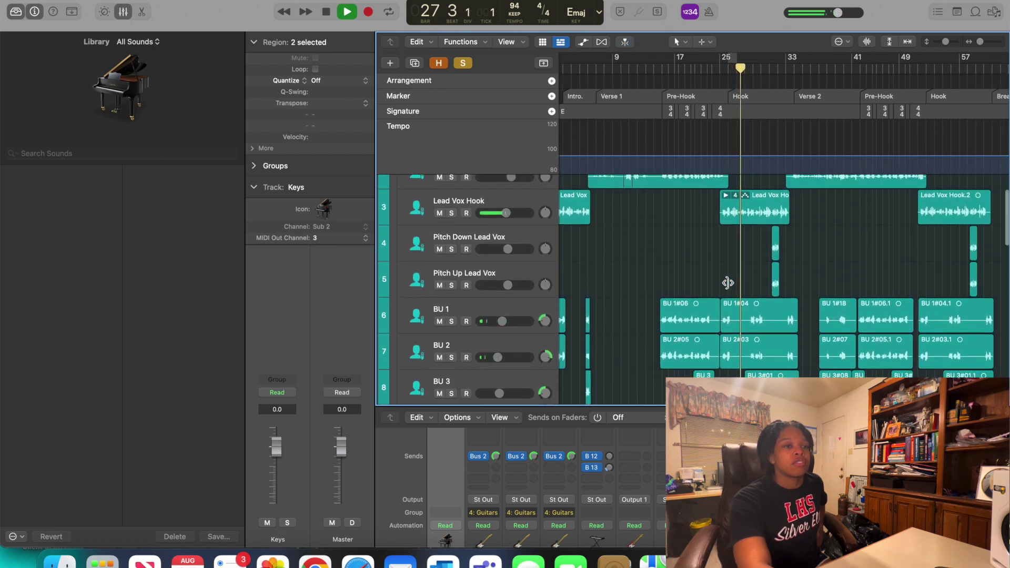
pyautogui.scroll(-2, 727, 283)
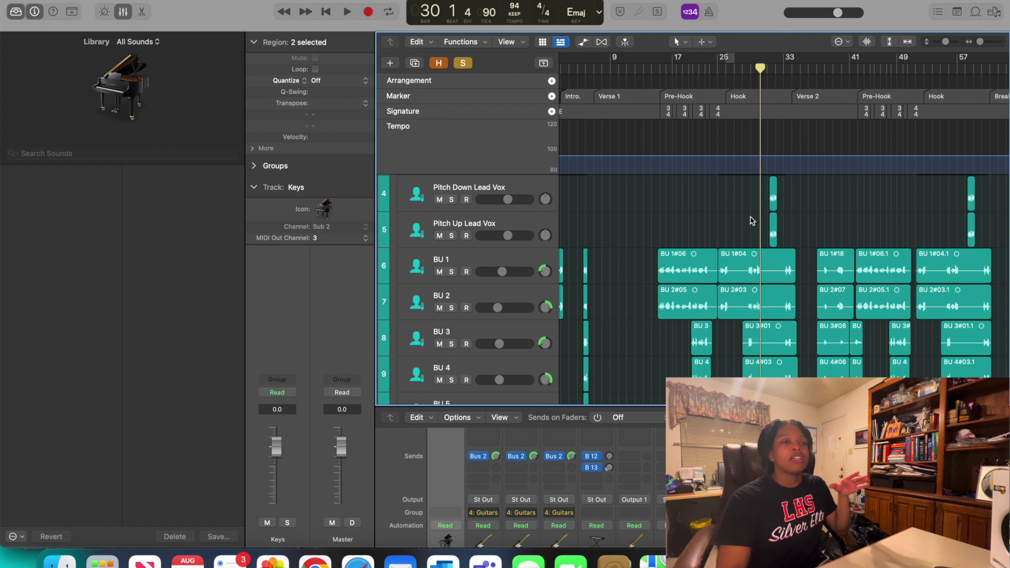
pyautogui.scroll(5, 777, 204)
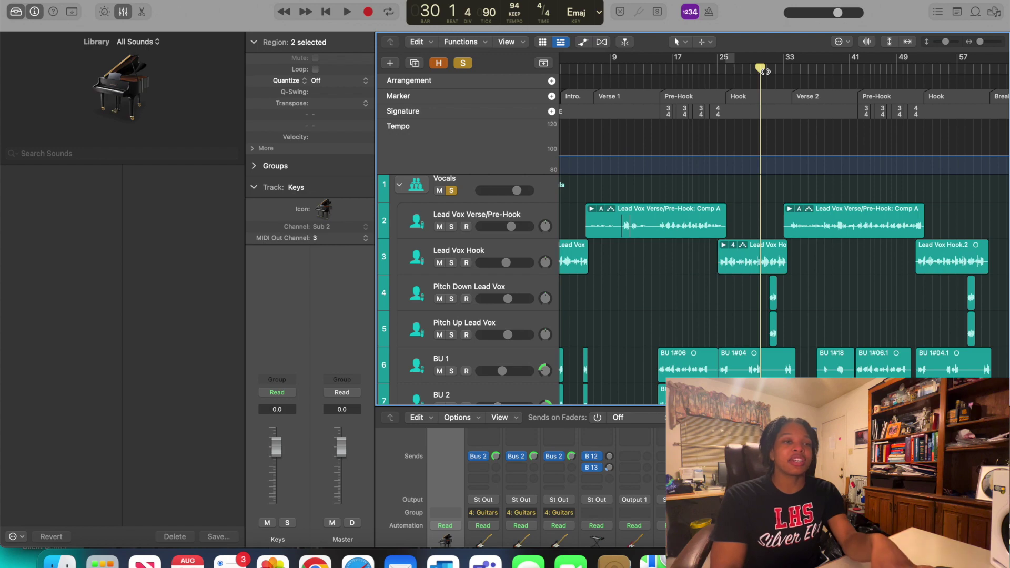
pyautogui.press('space')
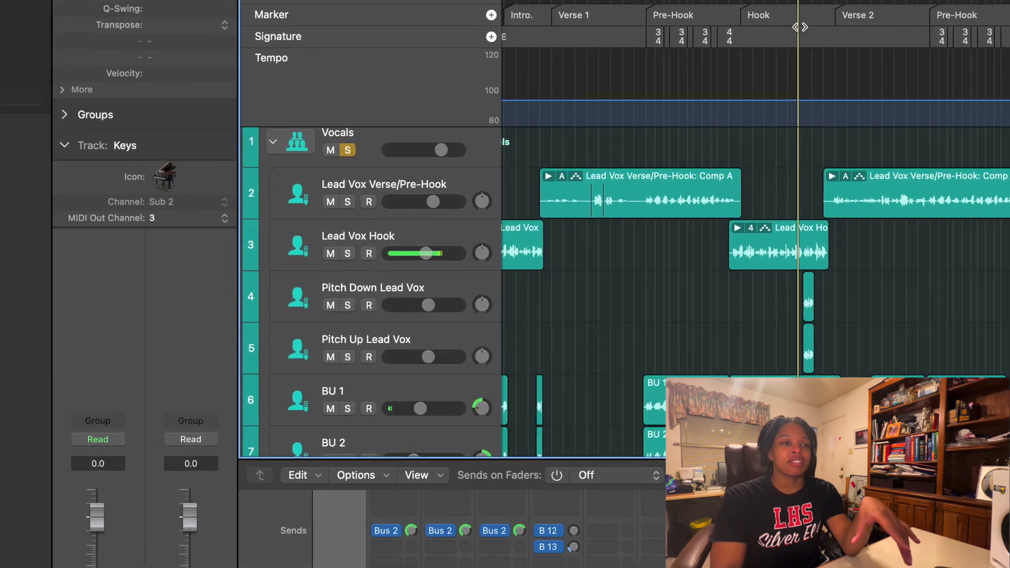